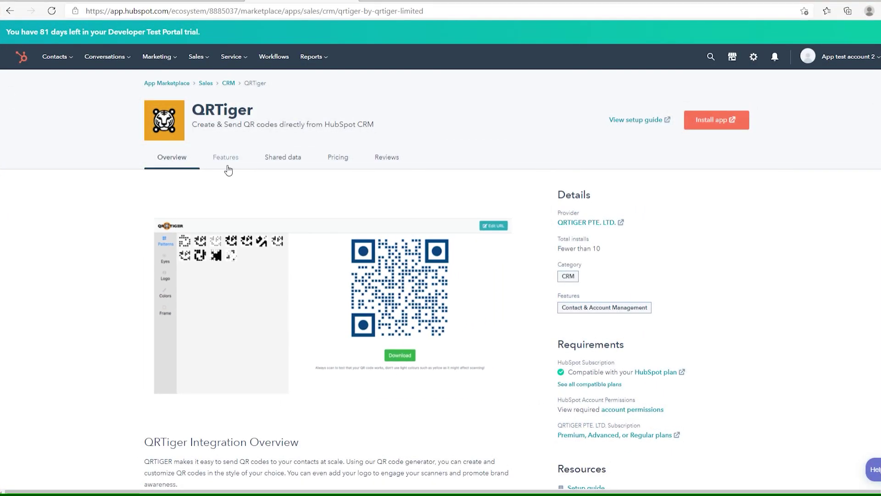
Open the Features tab of the QRTiger App Marketplace listing
left_click(226, 166)
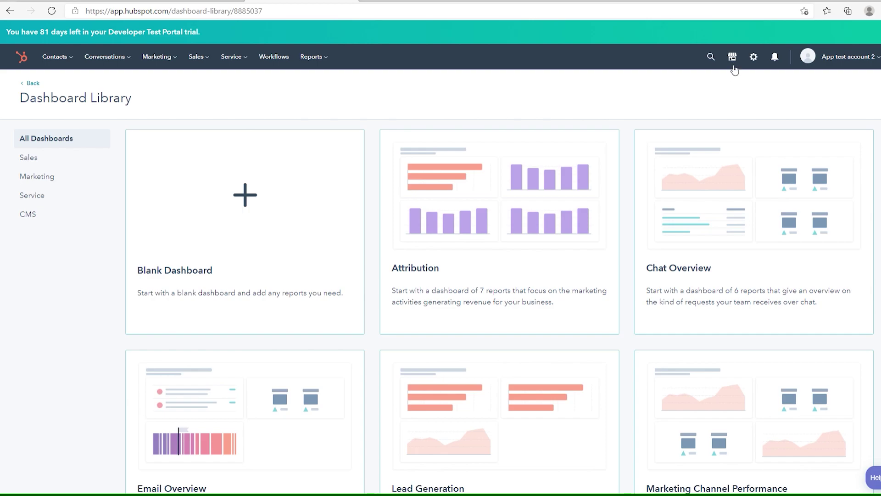
Search the App Marketplace for 'QR tiger' and start installing the QRTiger app
left_click(734, 61)
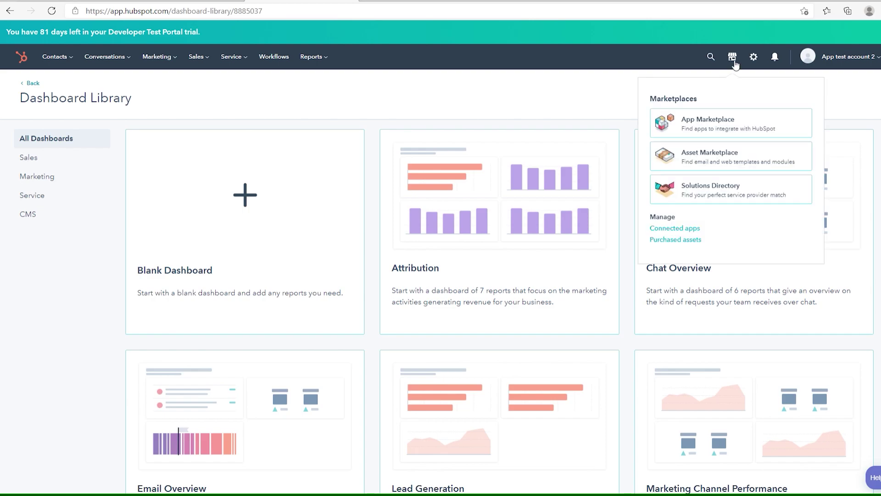
left_click(735, 123)
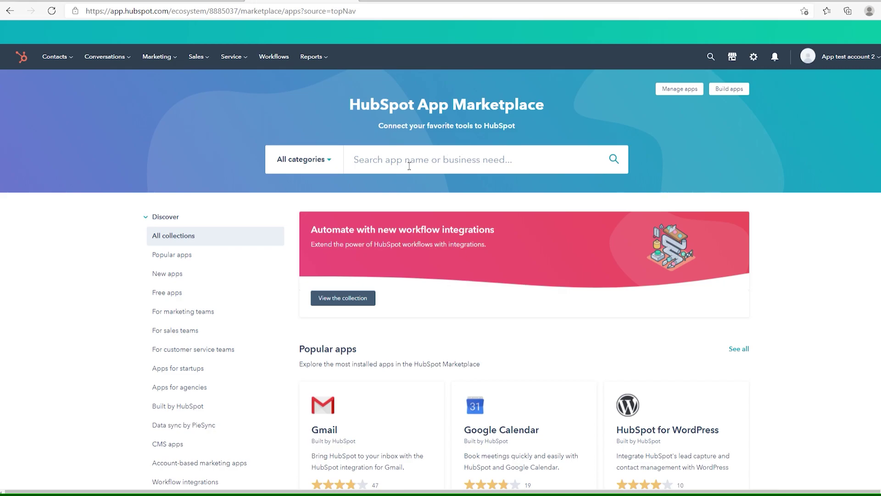
left_click(410, 165)
type("QR tiger")
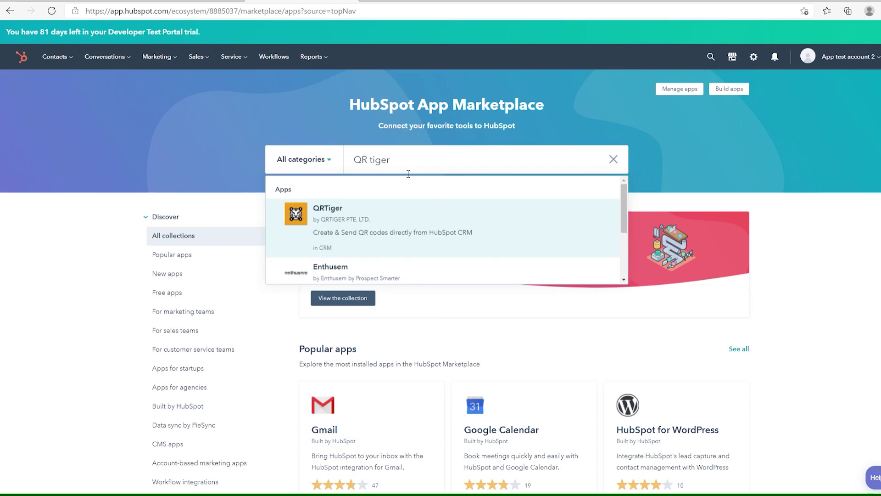
left_click(399, 221)
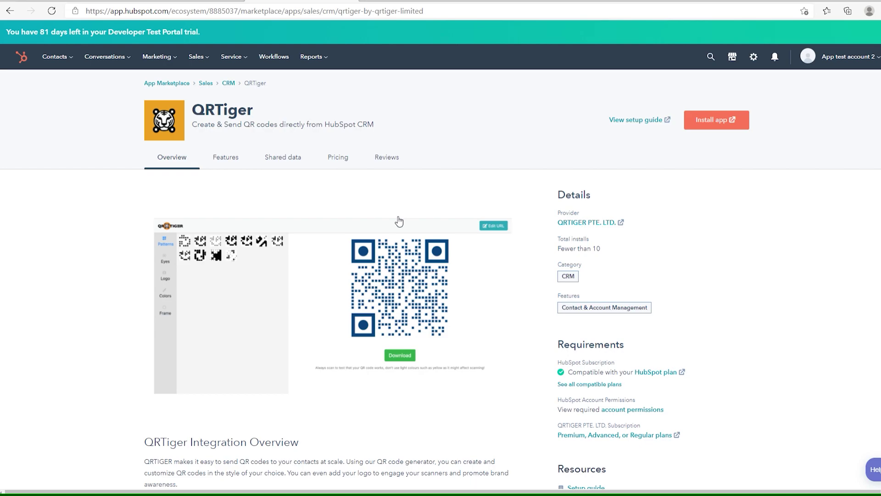
left_click(717, 133)
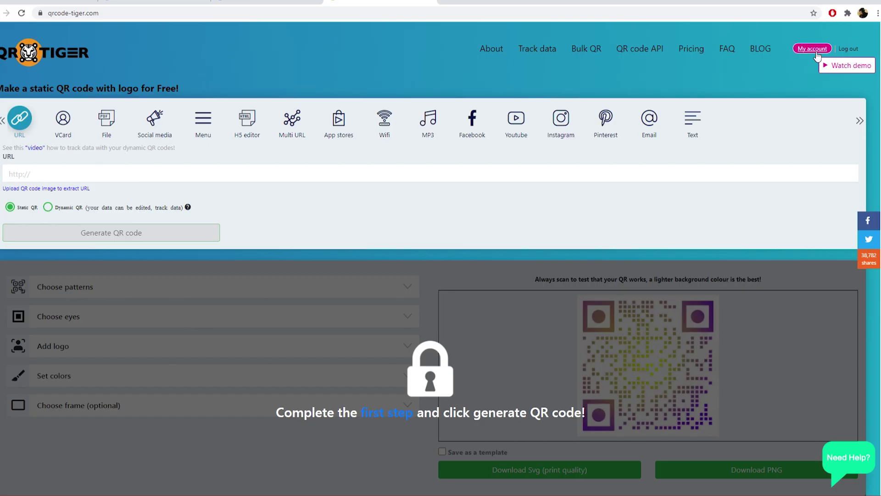
Copy the API key from QR TIGER account settings into the install form's API key field
left_click(813, 51)
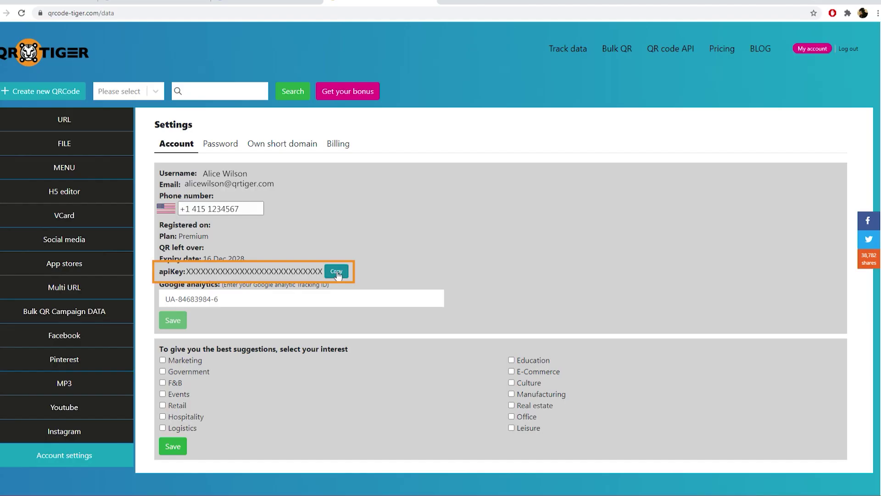
left_click(339, 275)
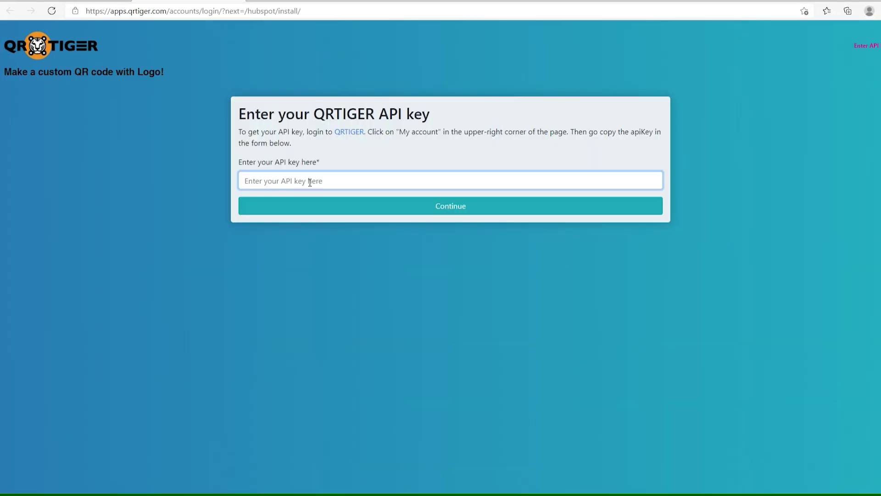
key("ctrl+v")
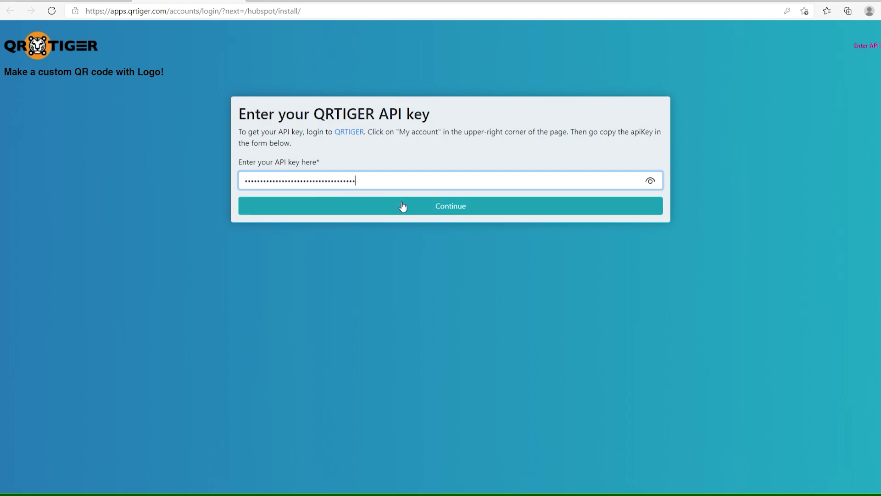
Submit the API key, connect QRTiger to the test account and authorize its access
left_click(450, 215)
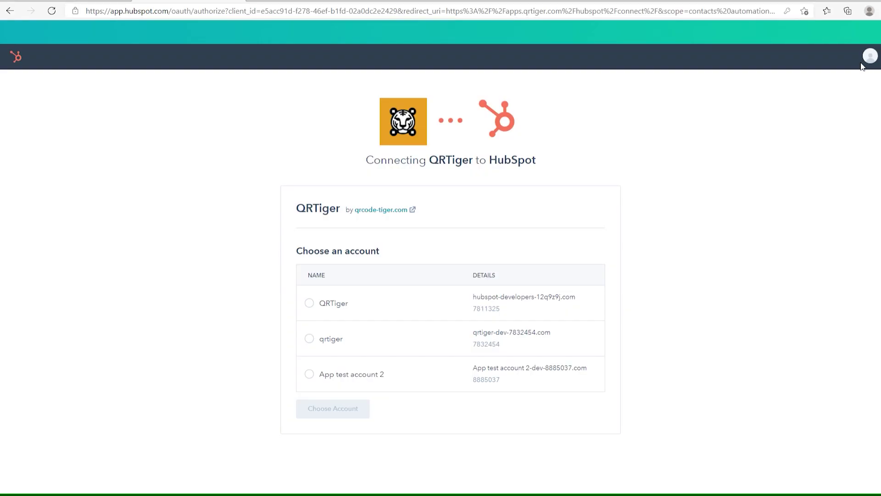
left_click(343, 379)
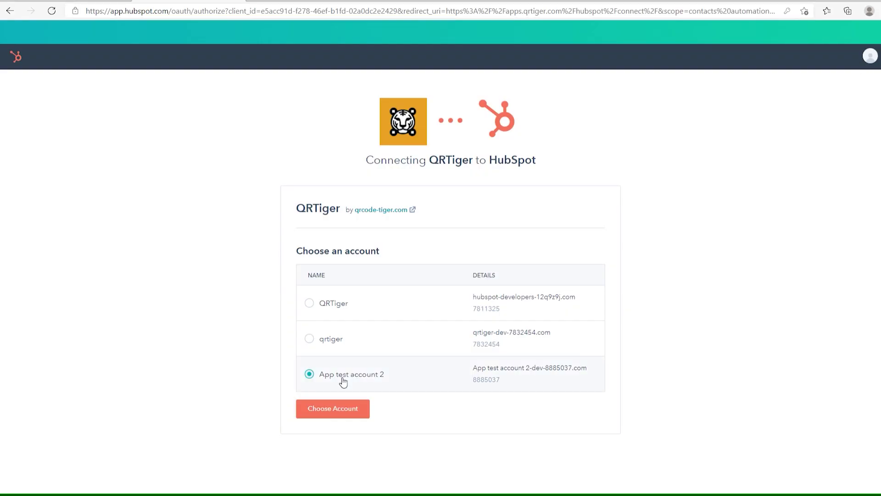
left_click(340, 413)
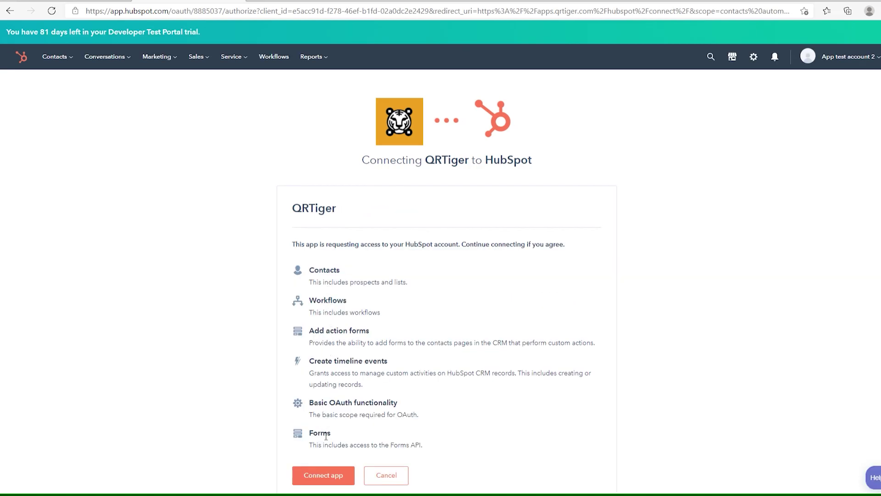
left_click(324, 482)
scroll(325, 480, "down", 2)
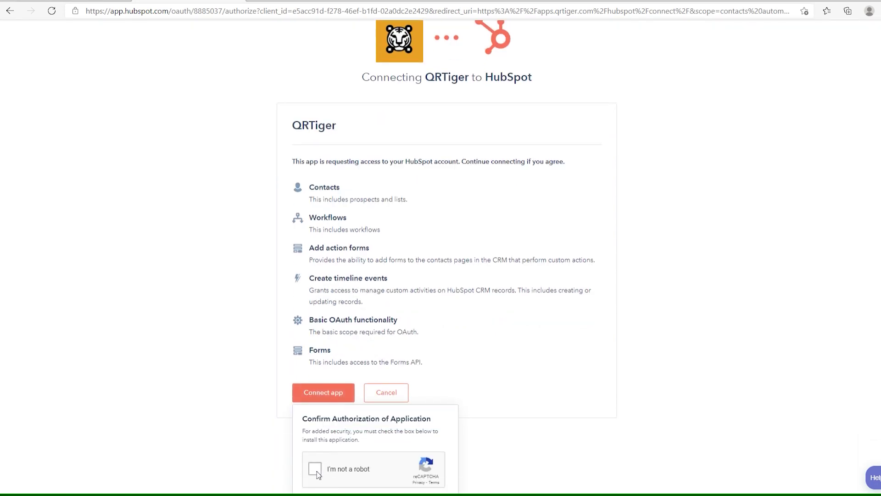
left_click(316, 469)
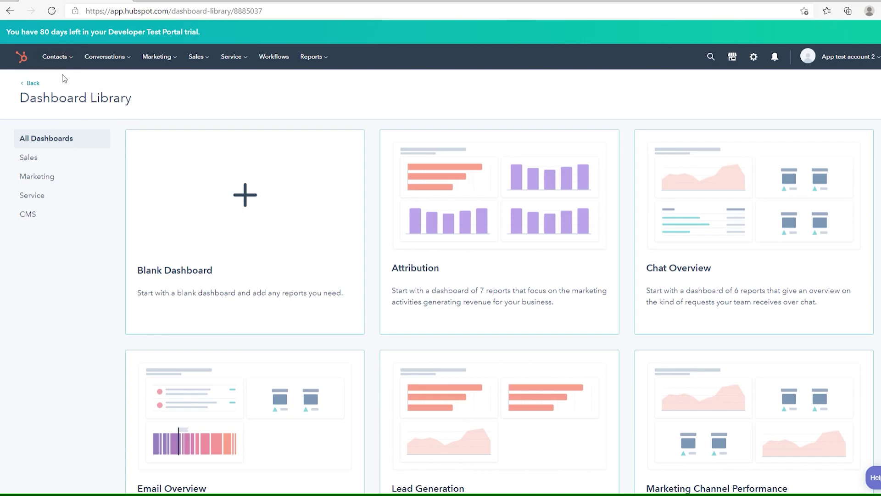
Open a contact from the Contacts list and scroll to its QRTiger QR Code Generator card
left_click(68, 66)
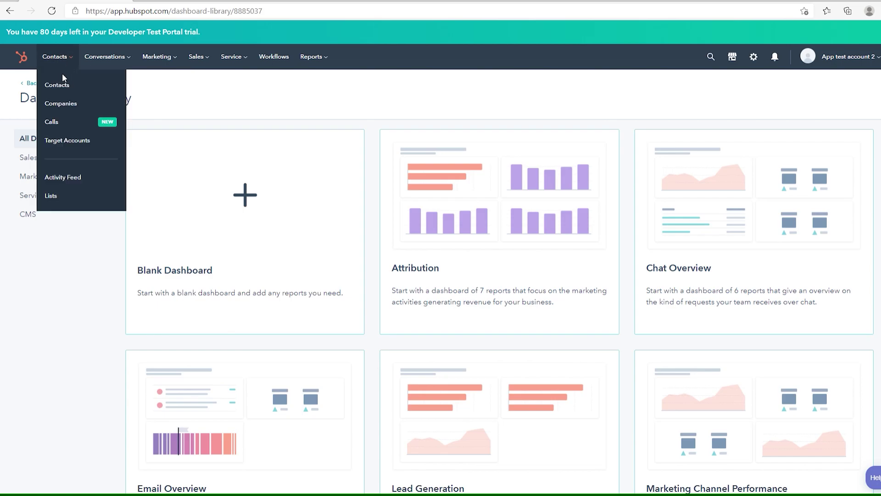
left_click(64, 90)
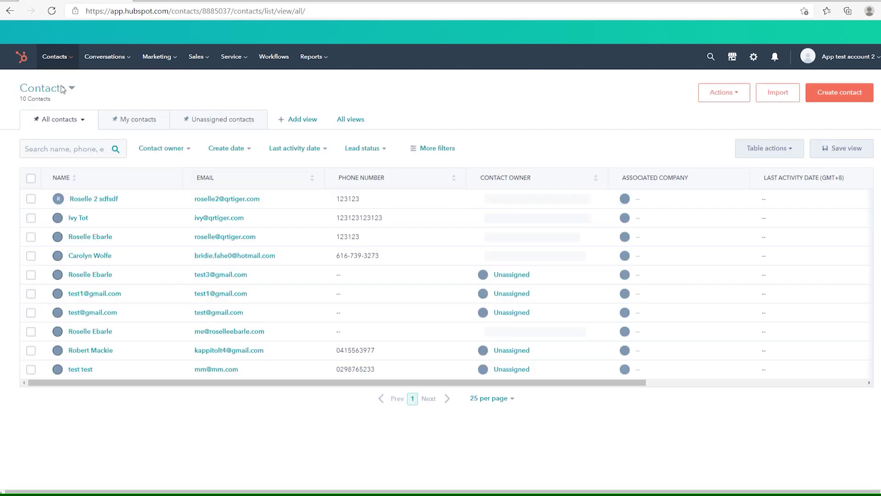
left_click(91, 352)
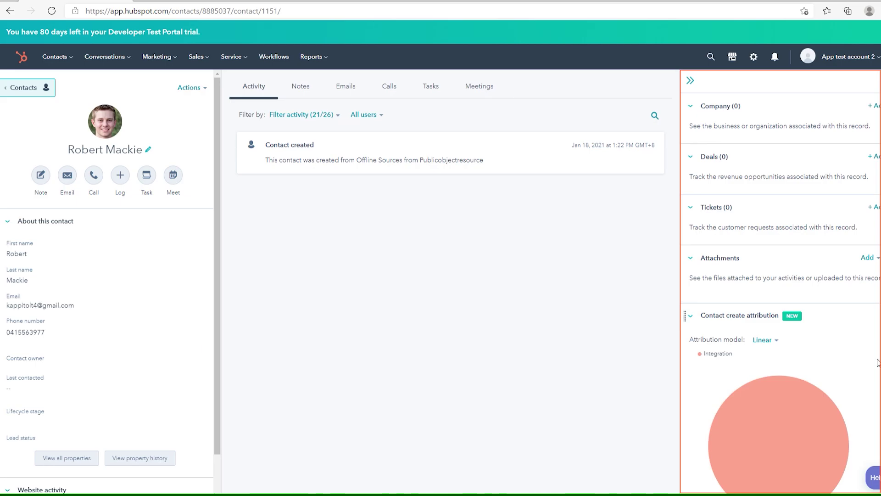
scroll(878, 363, "down", 5)
scroll(878, 363, "down", 7)
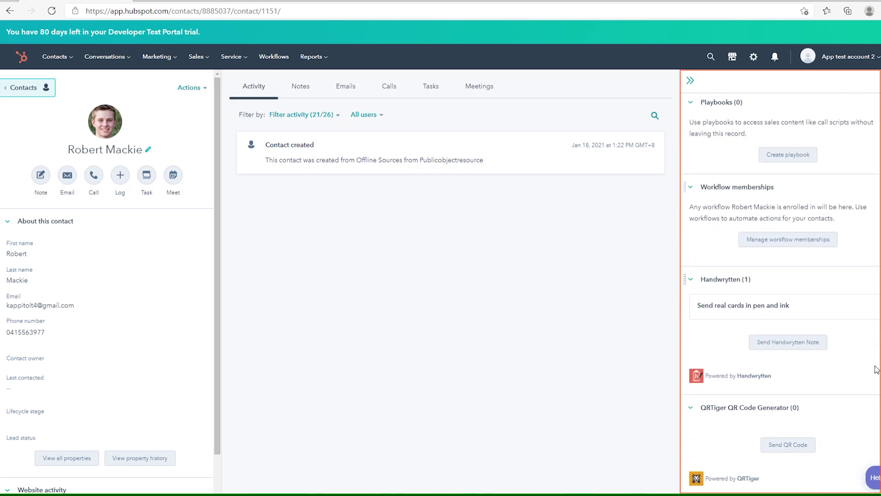
Open the Send QR Code dialog and generate a QR code for qrcode-tiger.com
left_click(789, 452)
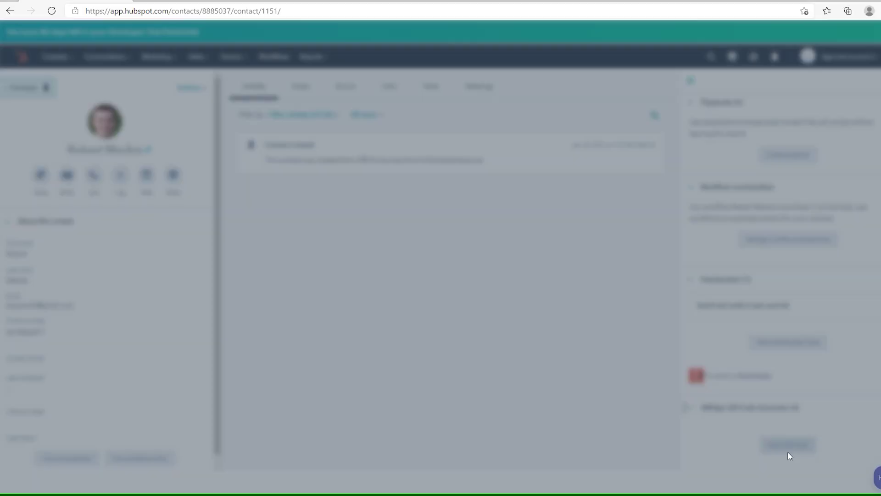
left_click(338, 215)
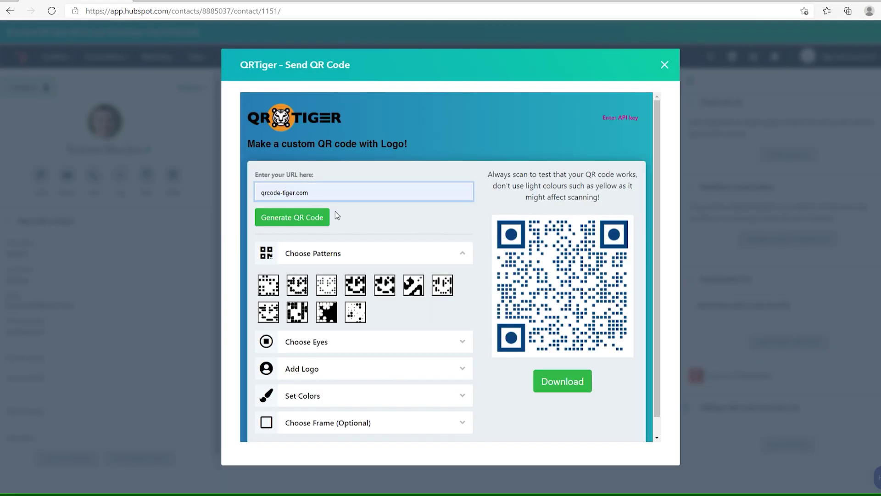
left_click(296, 220)
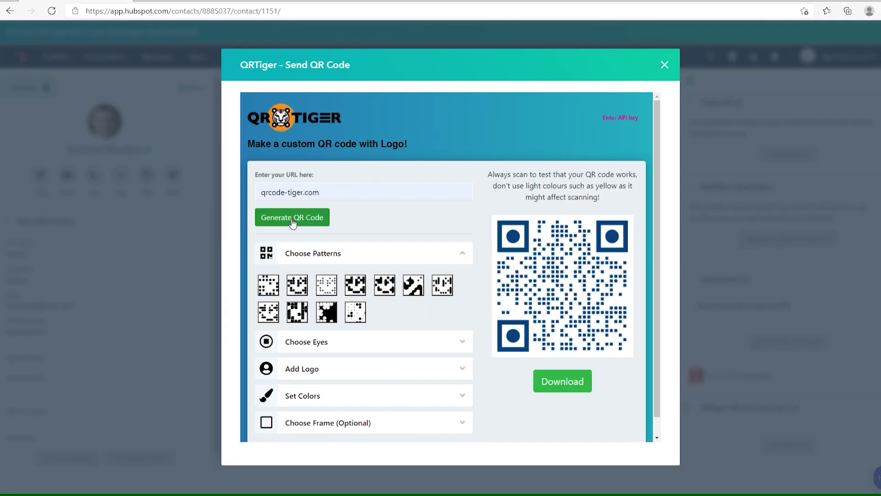
left_click(295, 222)
Try the third and second dot patterns, then settle on the first plain square pattern
left_click(330, 289)
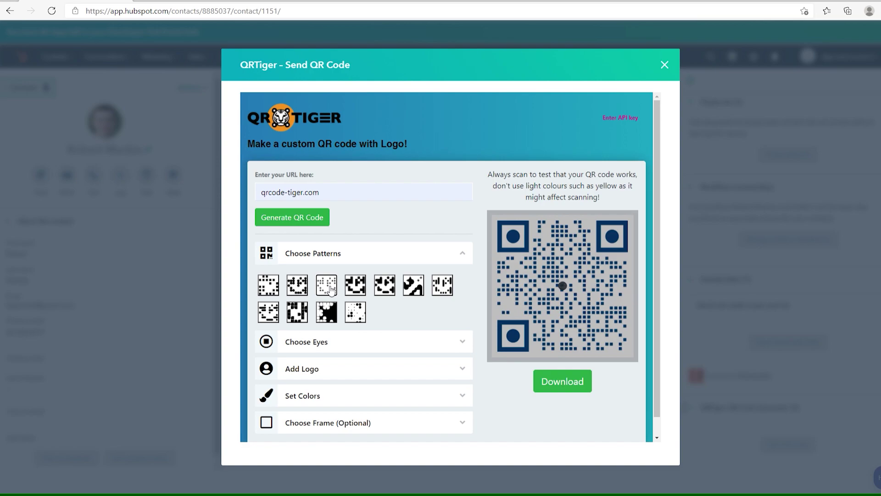
left_click(303, 289)
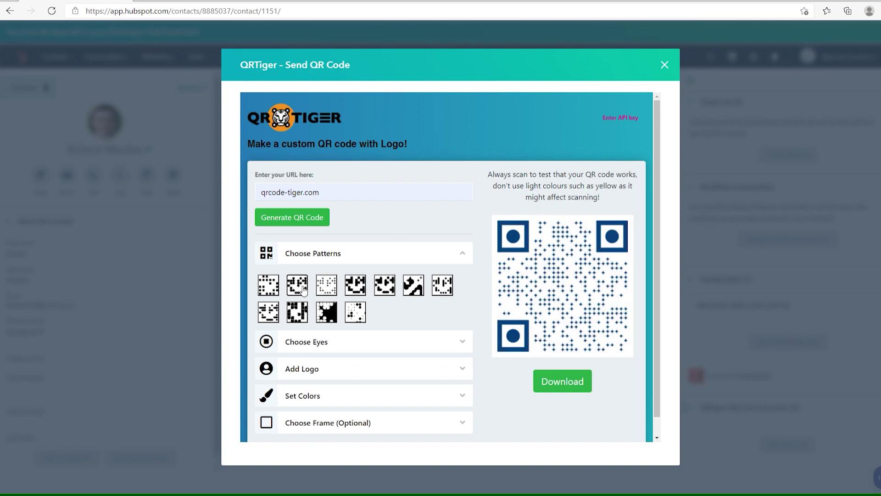
left_click(271, 289)
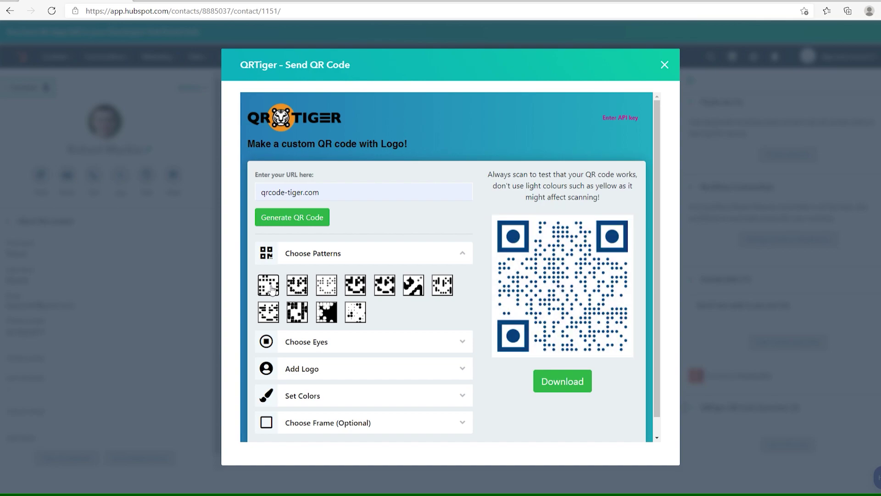
scroll(271, 289, "down", 1)
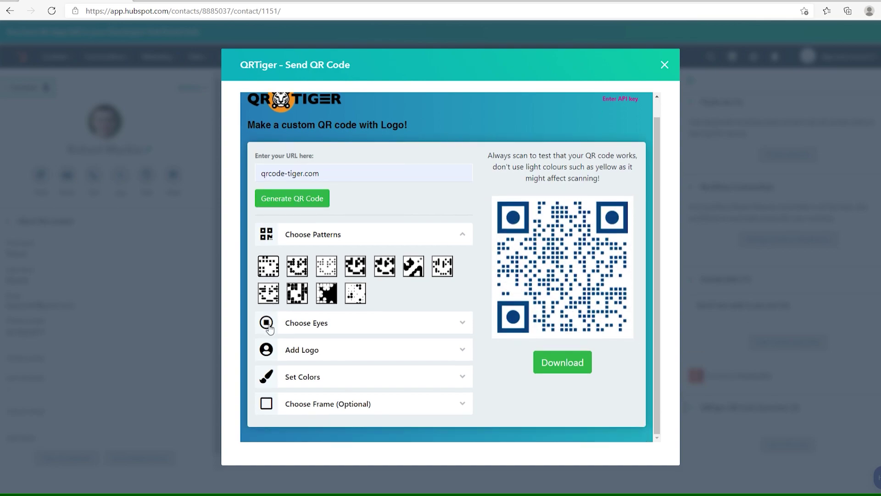
Try the corner eye styles and settle on the first plain square eyes
left_click(270, 326)
left_click(328, 300)
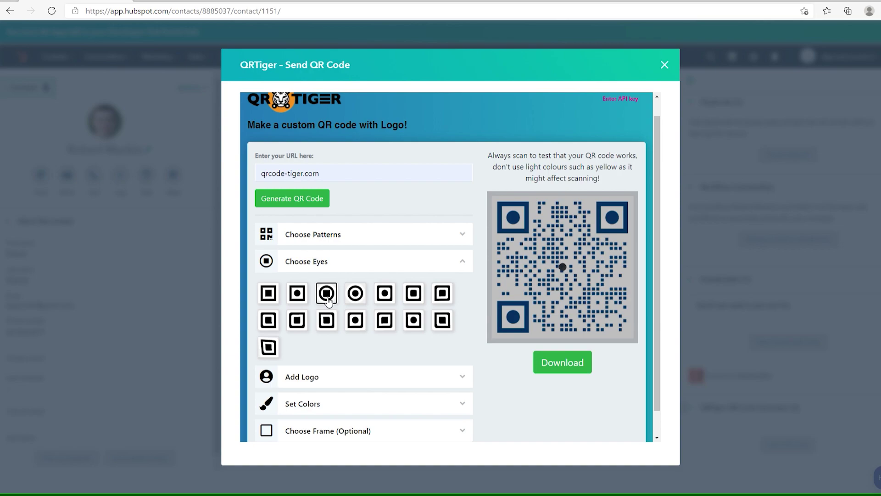
left_click(303, 298)
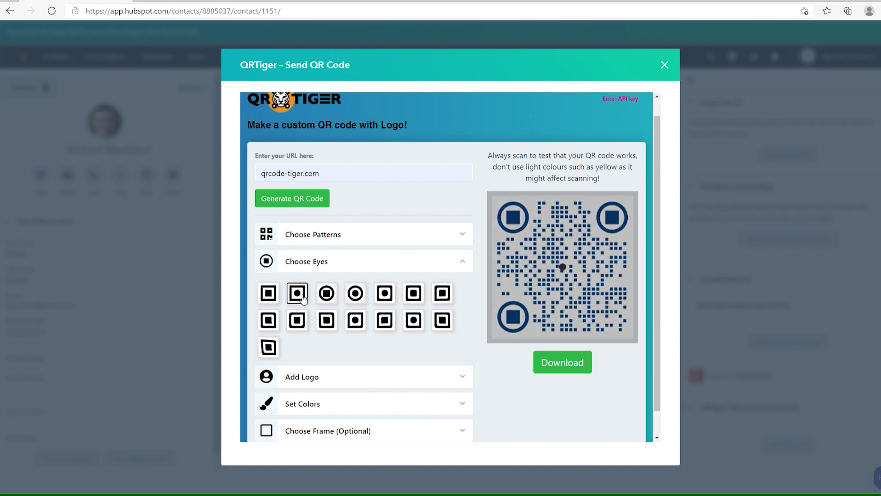
left_click(273, 295)
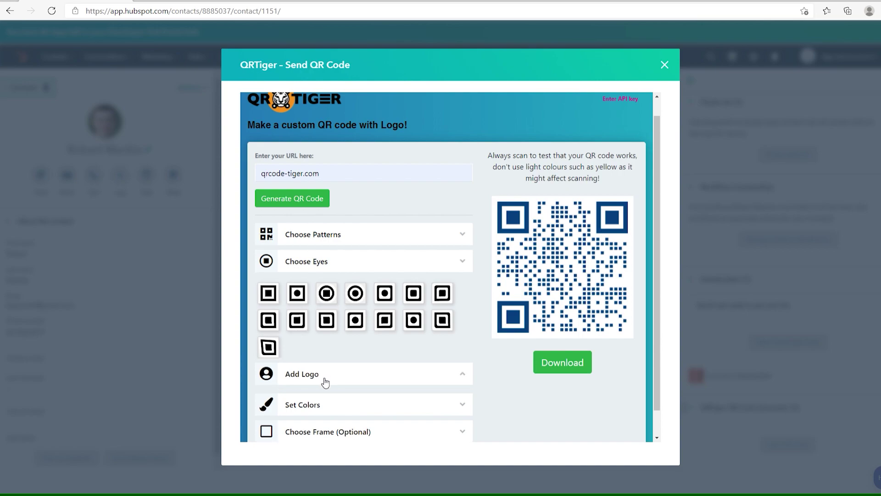
Place the Instagram logo in the centre of the QR code
left_click(271, 381)
left_click(336, 398)
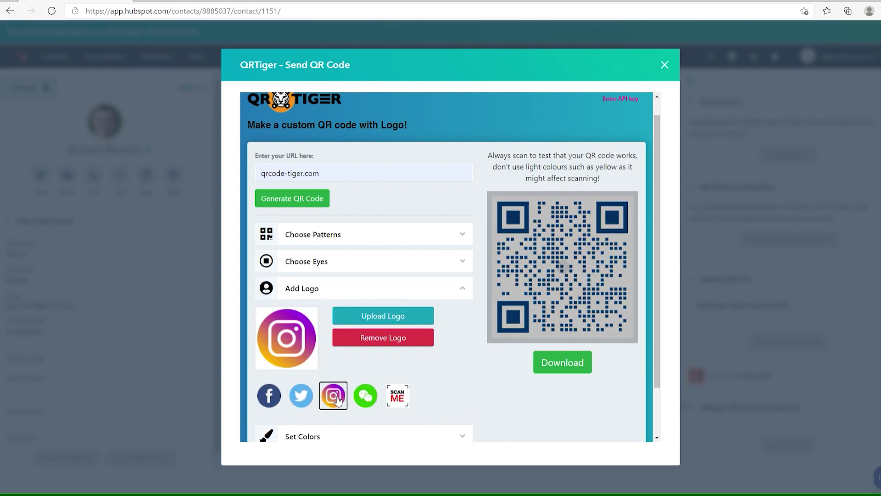
scroll(338, 400, "down", 1)
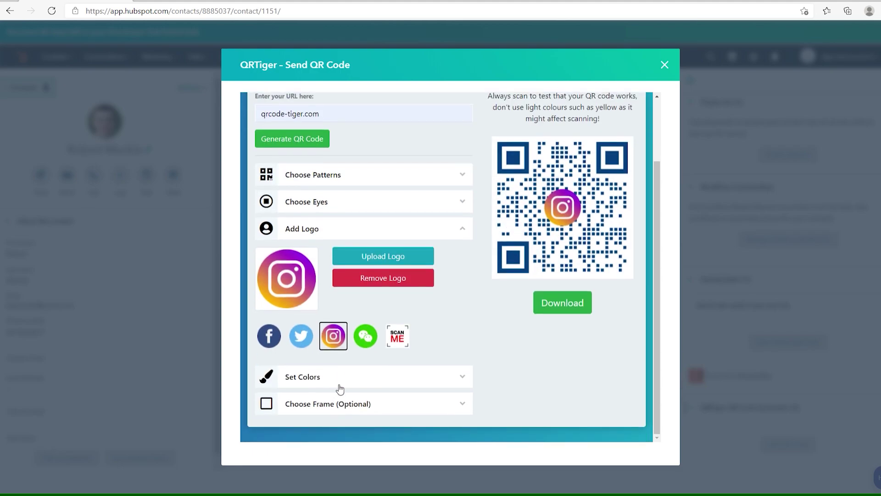
left_click(336, 387)
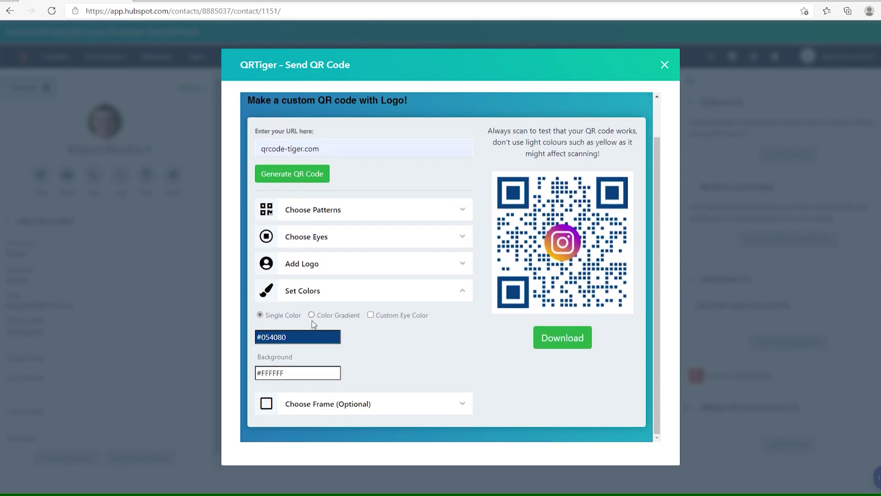
Colour the QR code with a radial gradient from #802F12 to #C018F3
left_click(312, 316)
left_click(303, 337)
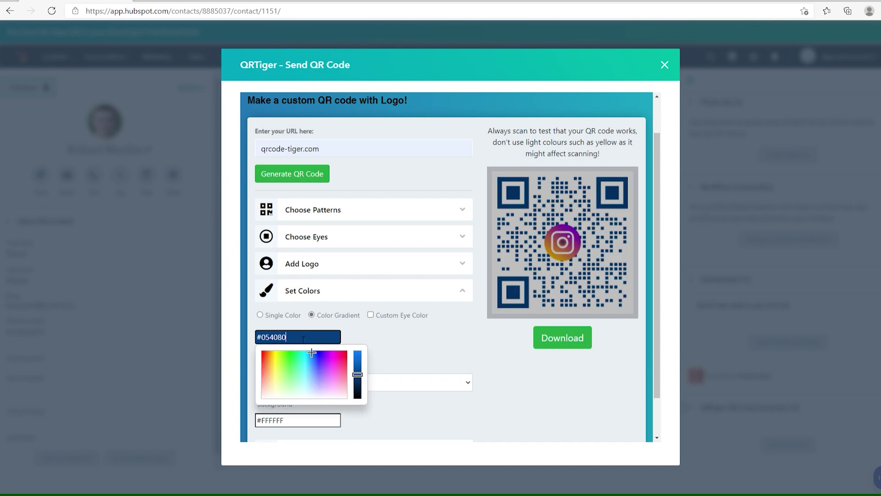
left_click(265, 357)
left_click(358, 339)
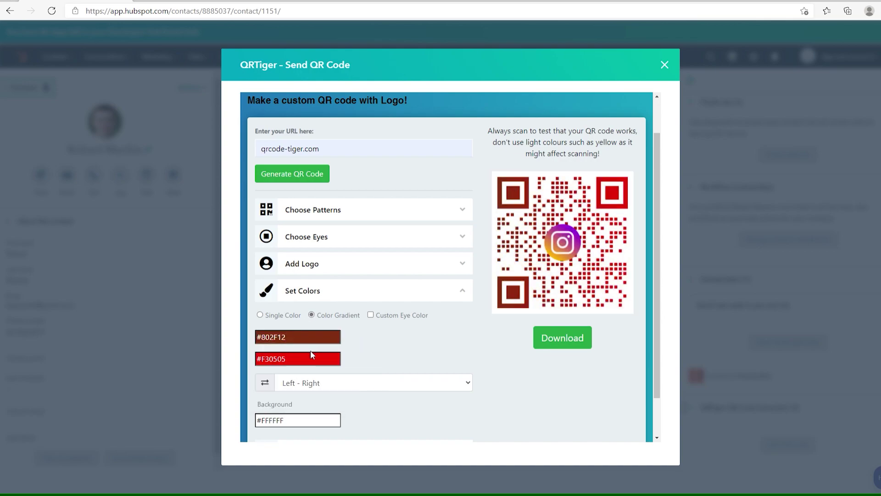
left_click(300, 360)
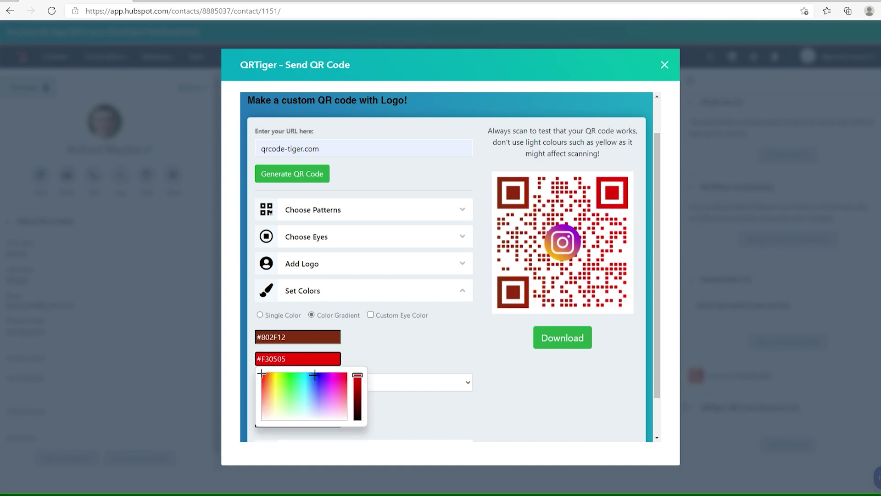
left_click(329, 378)
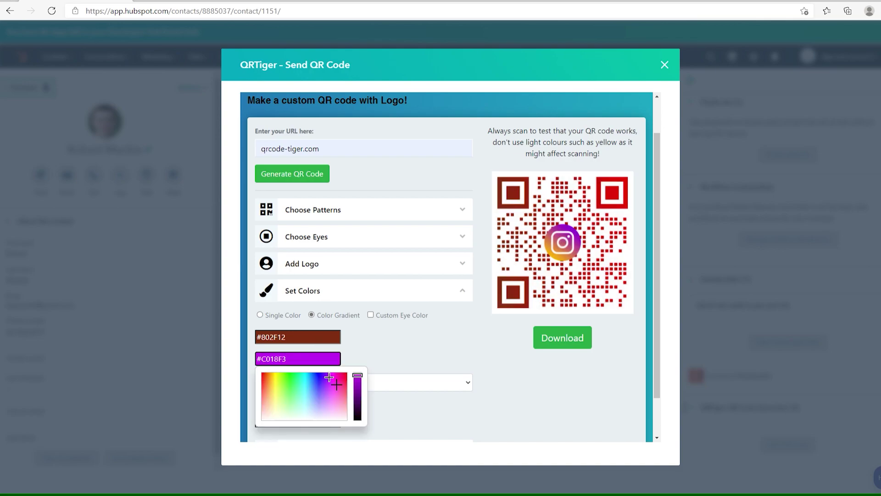
left_click(362, 362)
left_click(351, 383)
left_click(348, 443)
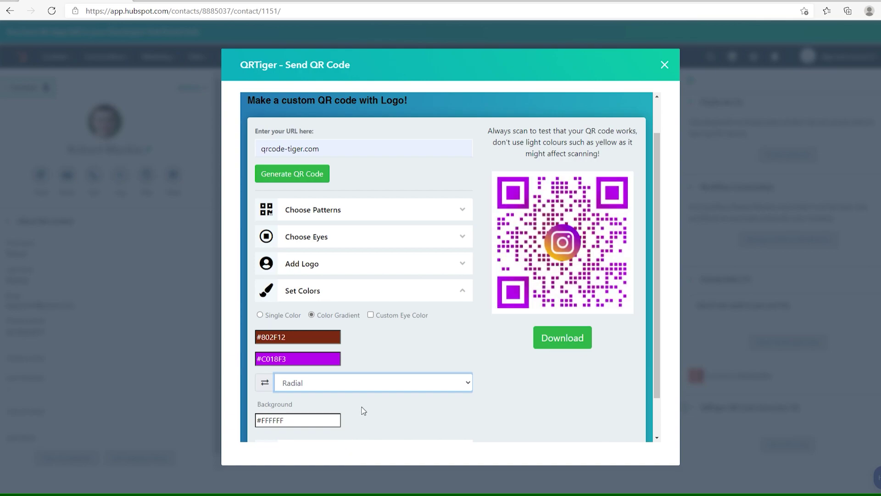
scroll(365, 403, "down", 1)
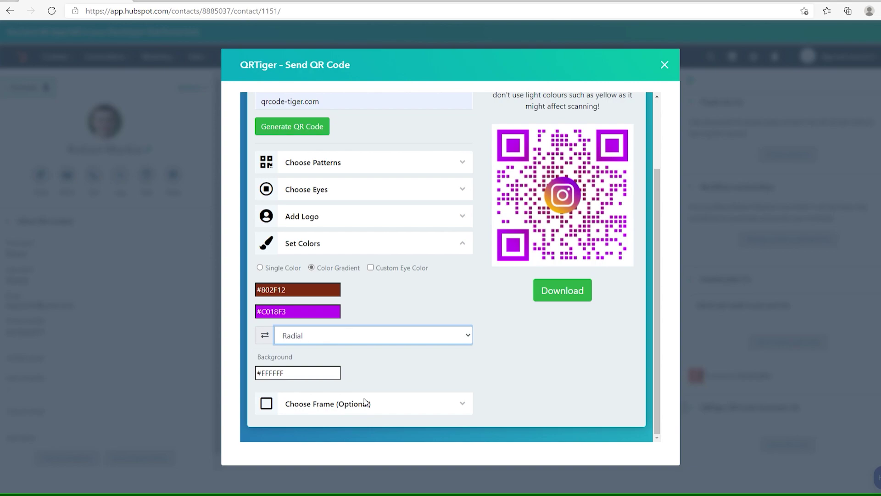
Add the first SCAN ME frame to the QR code and colour it black #000000
left_click(365, 402)
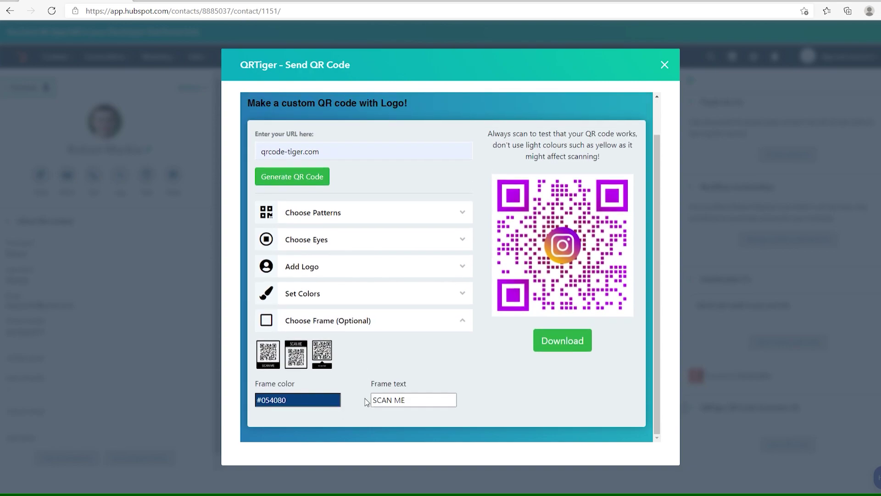
left_click(276, 354)
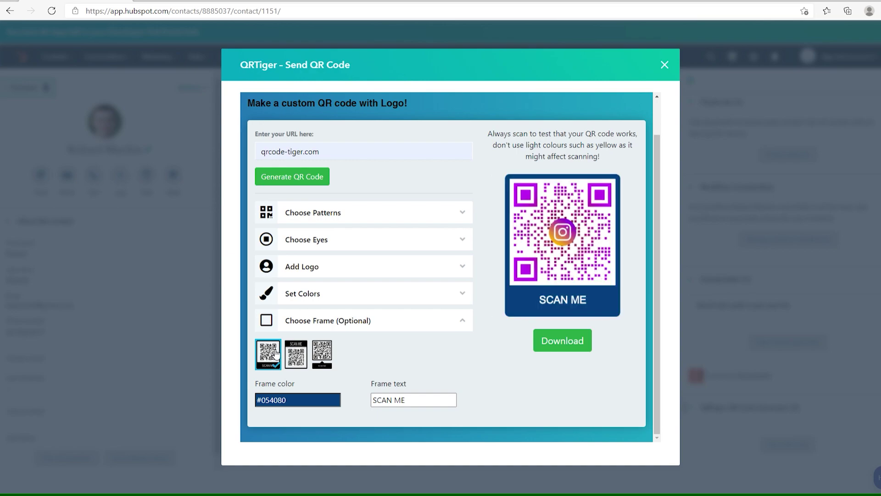
left_click(307, 404)
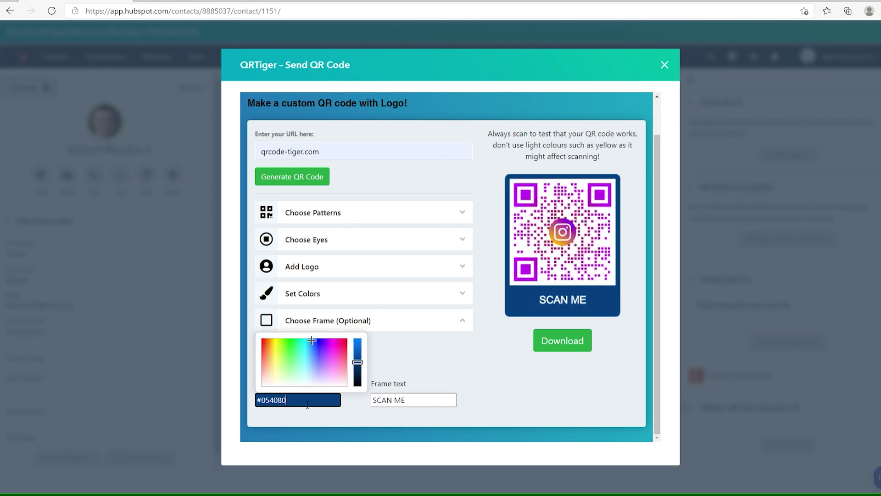
left_click_drag(360, 371, 359, 392)
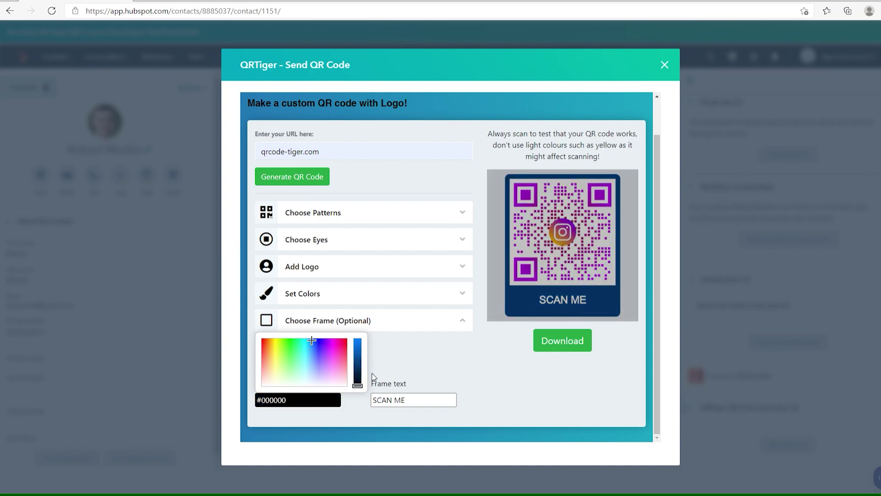
left_click(387, 360)
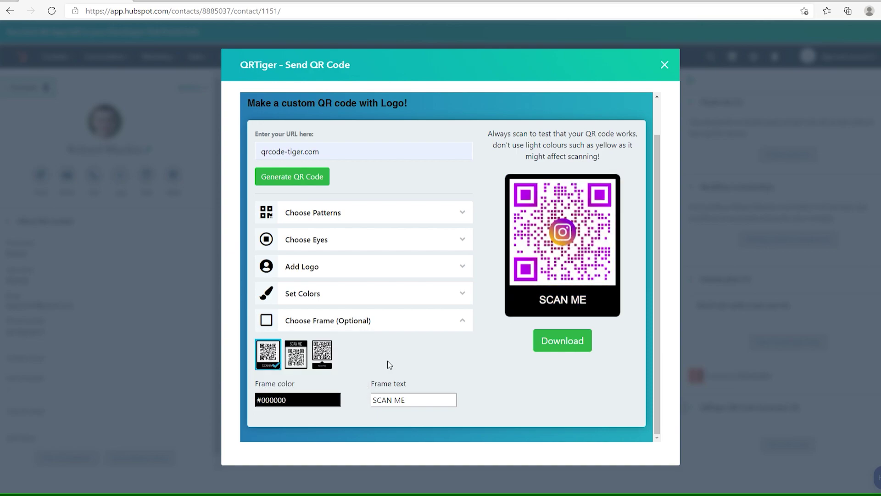